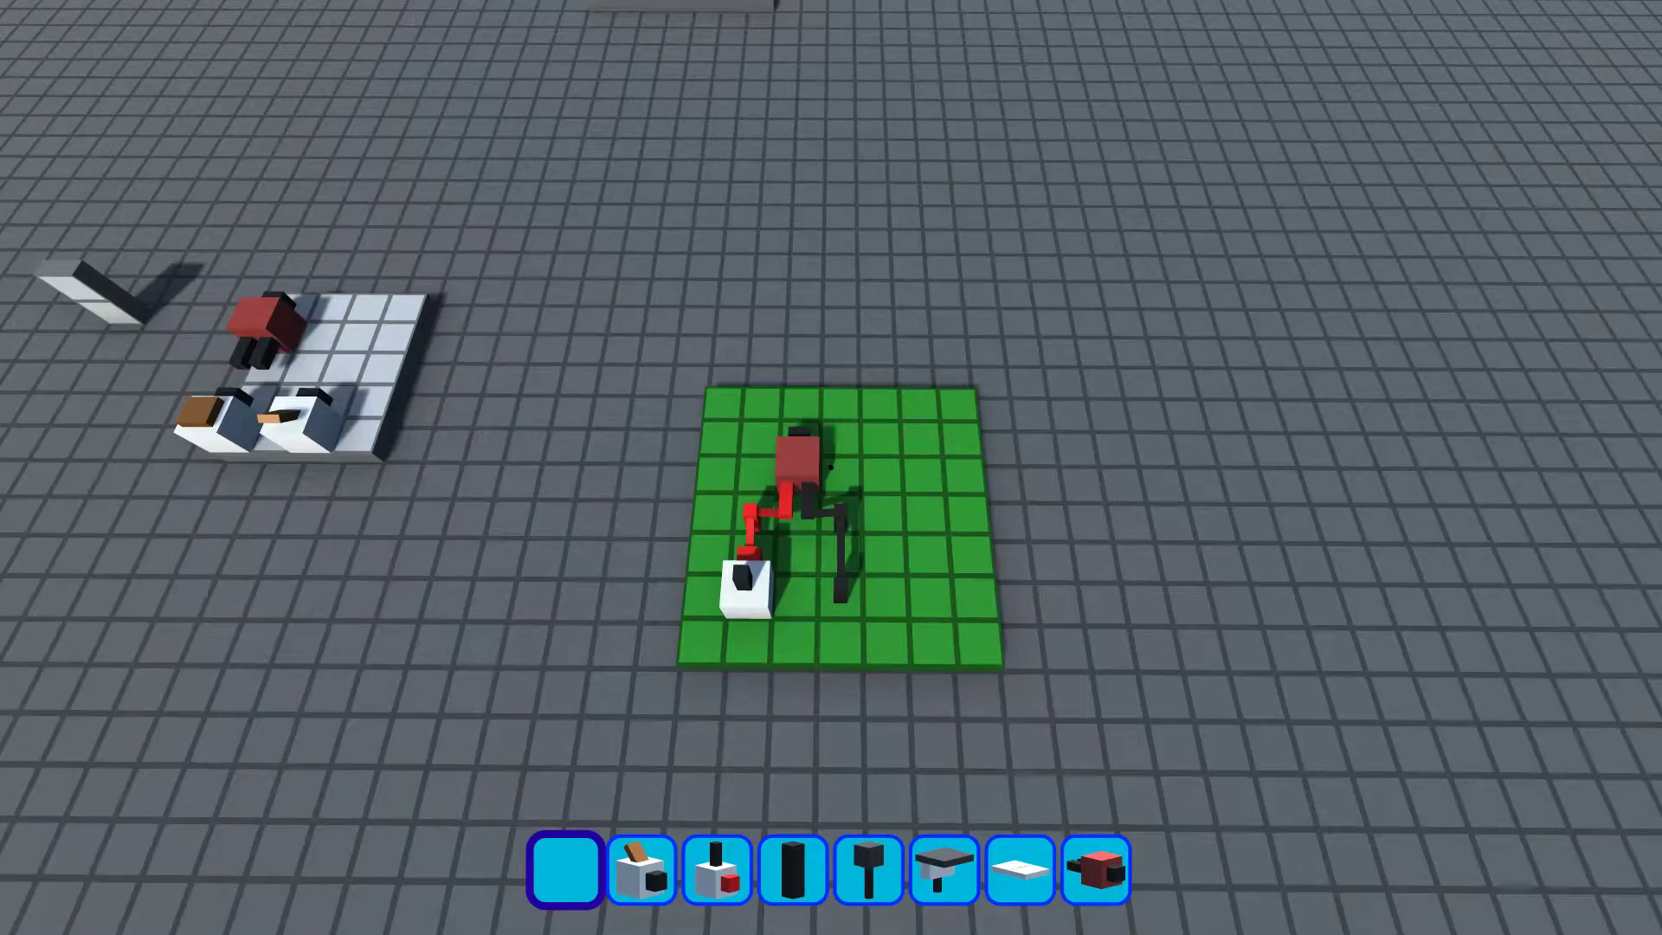
Drag out a 3x5 white board beside the green one and place an inverter and black pegs on it.
{"action": "key", "text": "e"}
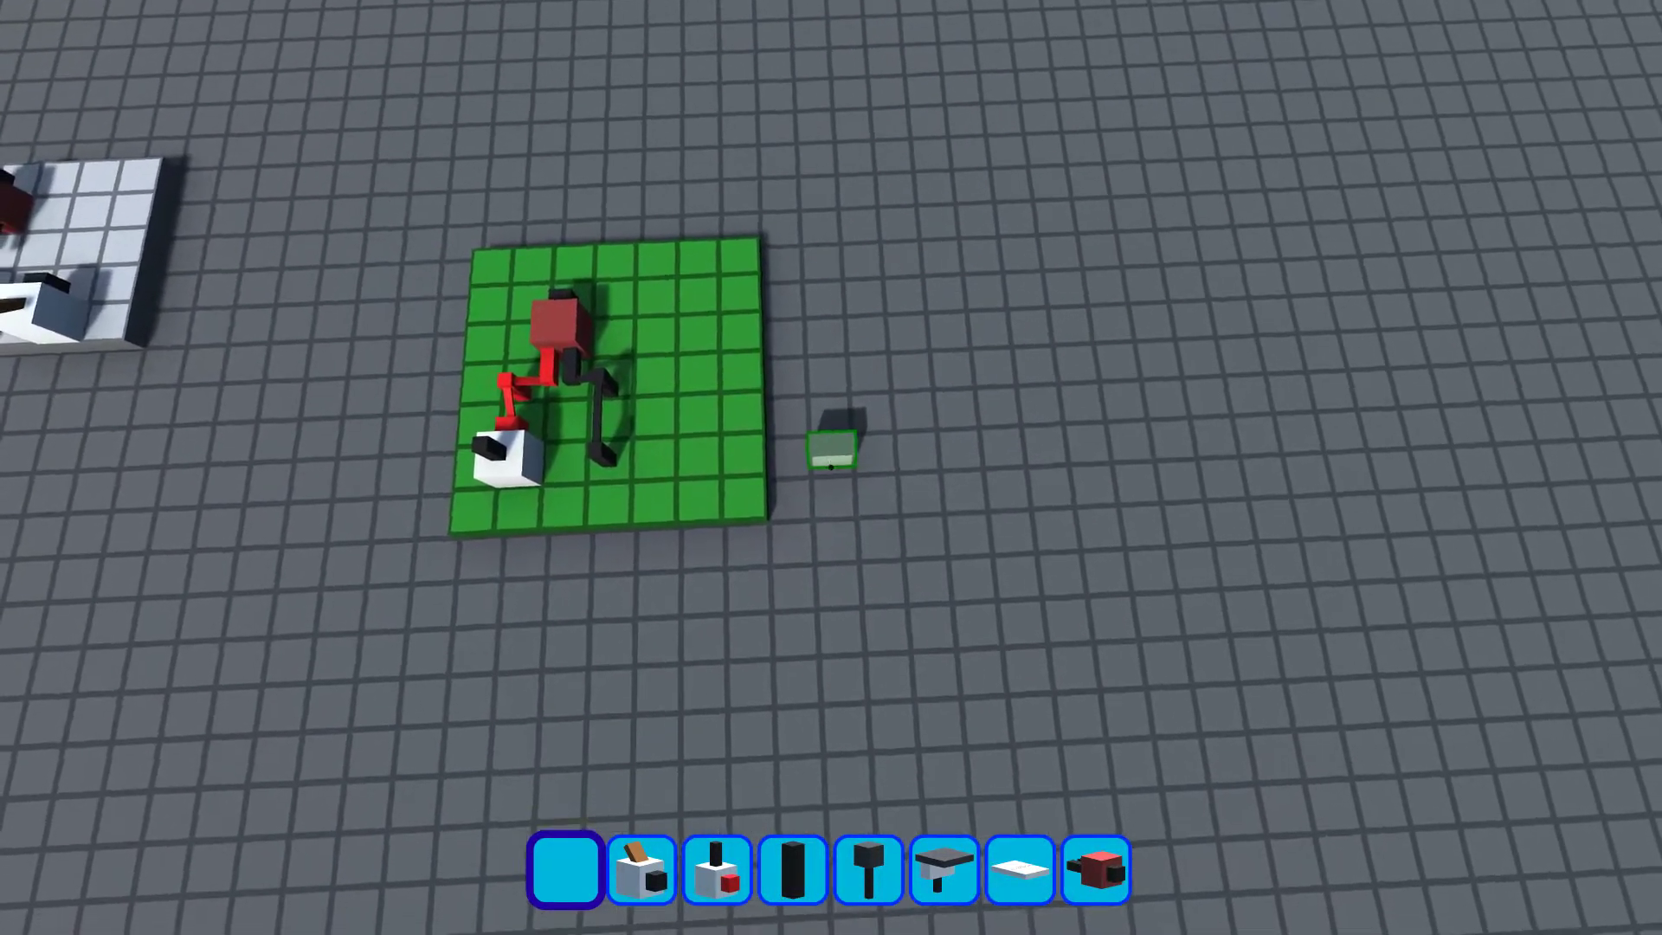
{"action": "left_click_drag", "start_coordinate": [832, 461], "coordinate": [831, 465]}
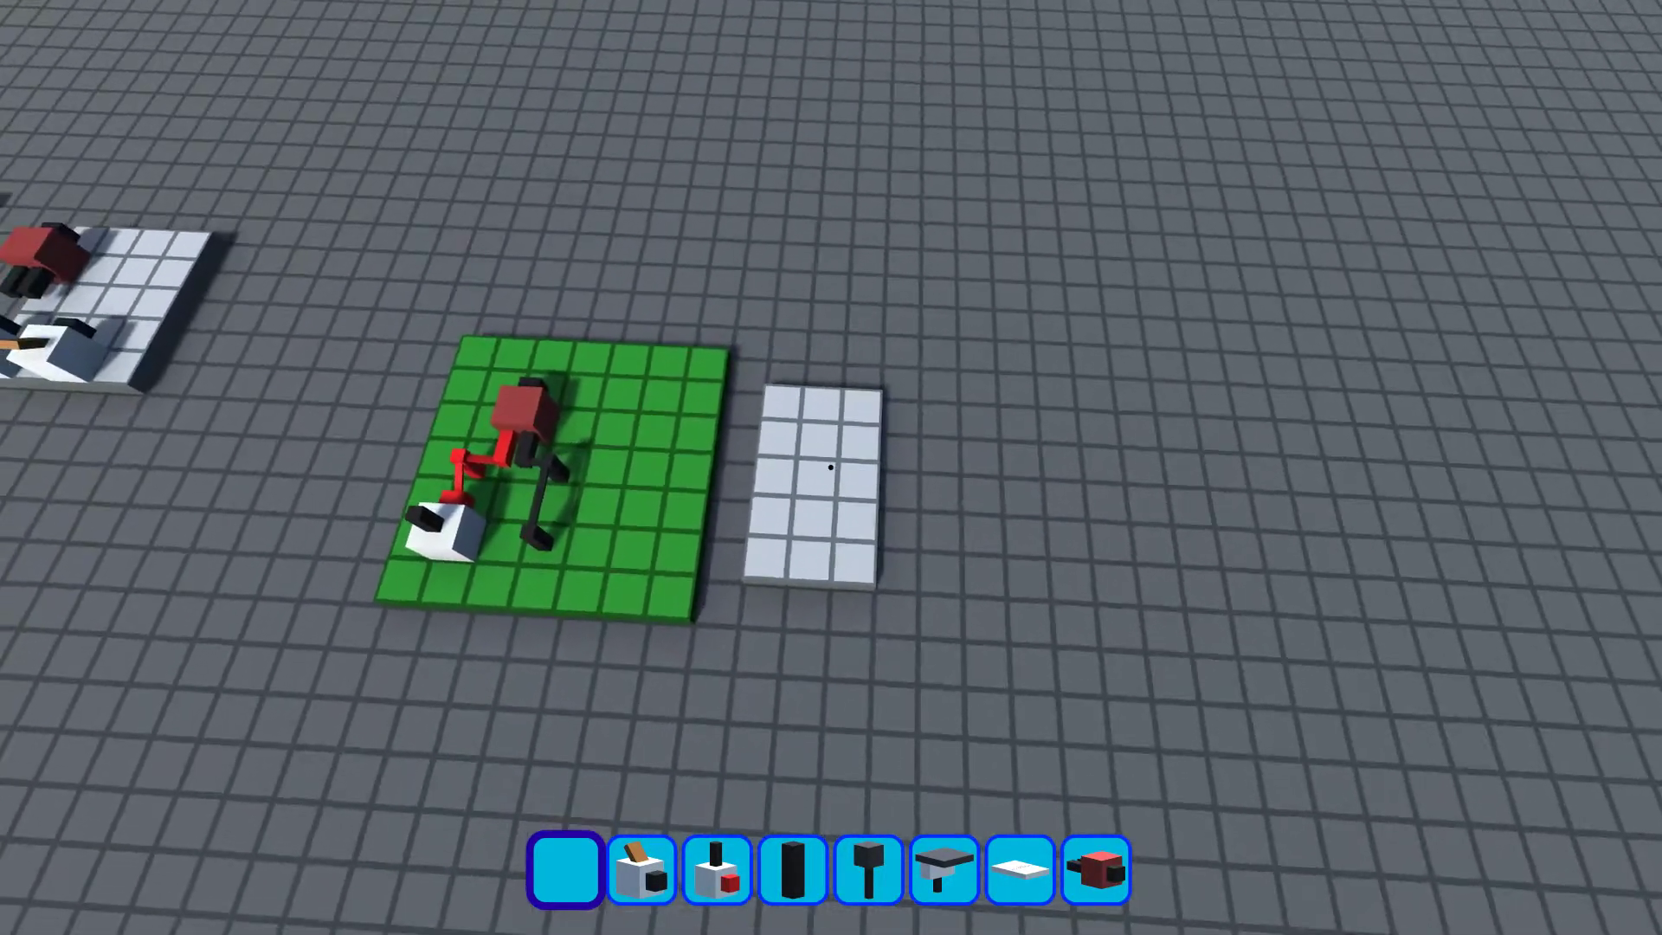
{"action": "key", "text": "2"}
{"action": "key", "text": "3"}
{"action": "left_click", "coordinate": [832, 468]}
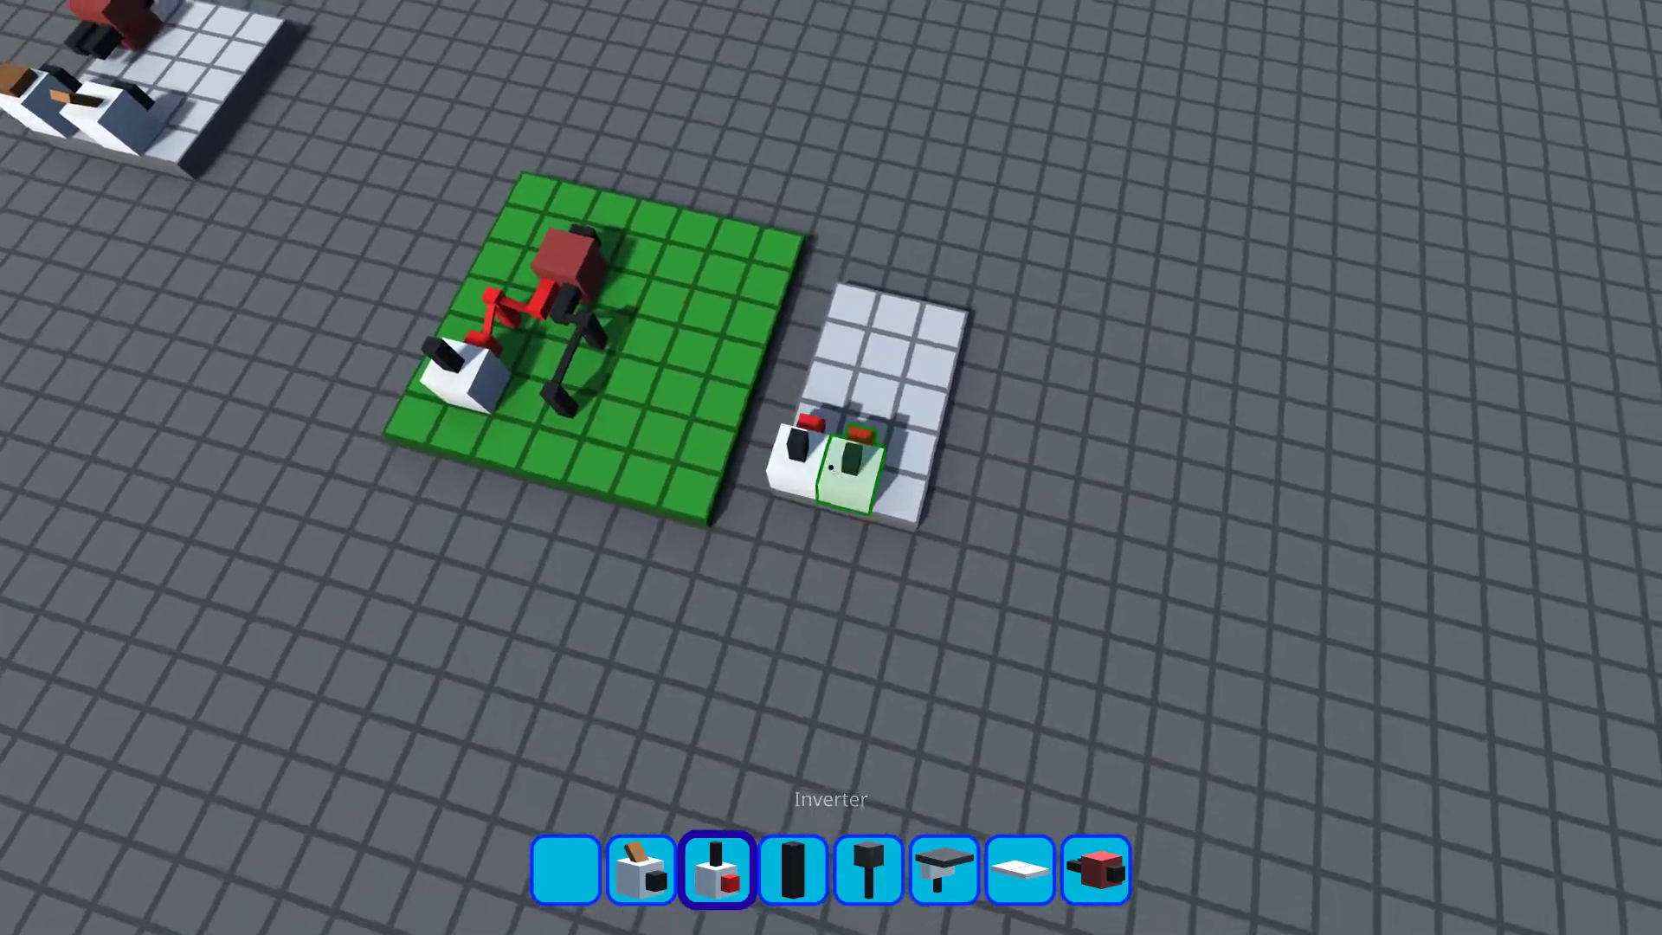
{"action": "key", "text": "4"}
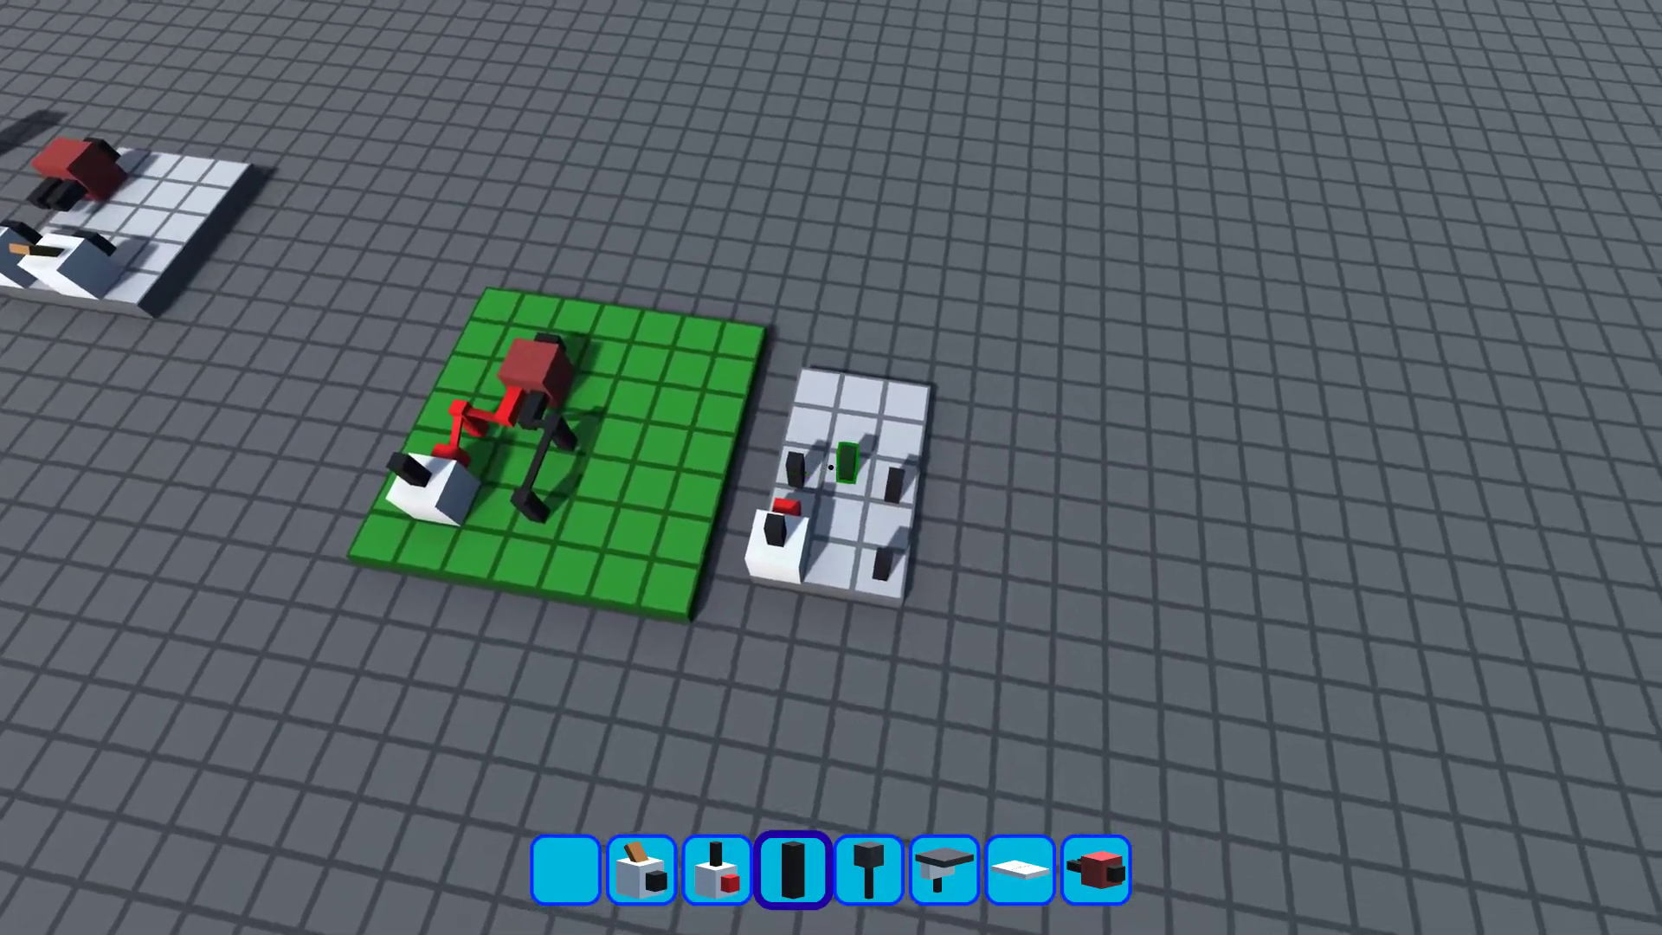
{"action": "key", "text": "2"}
{"action": "key", "text": "1"}
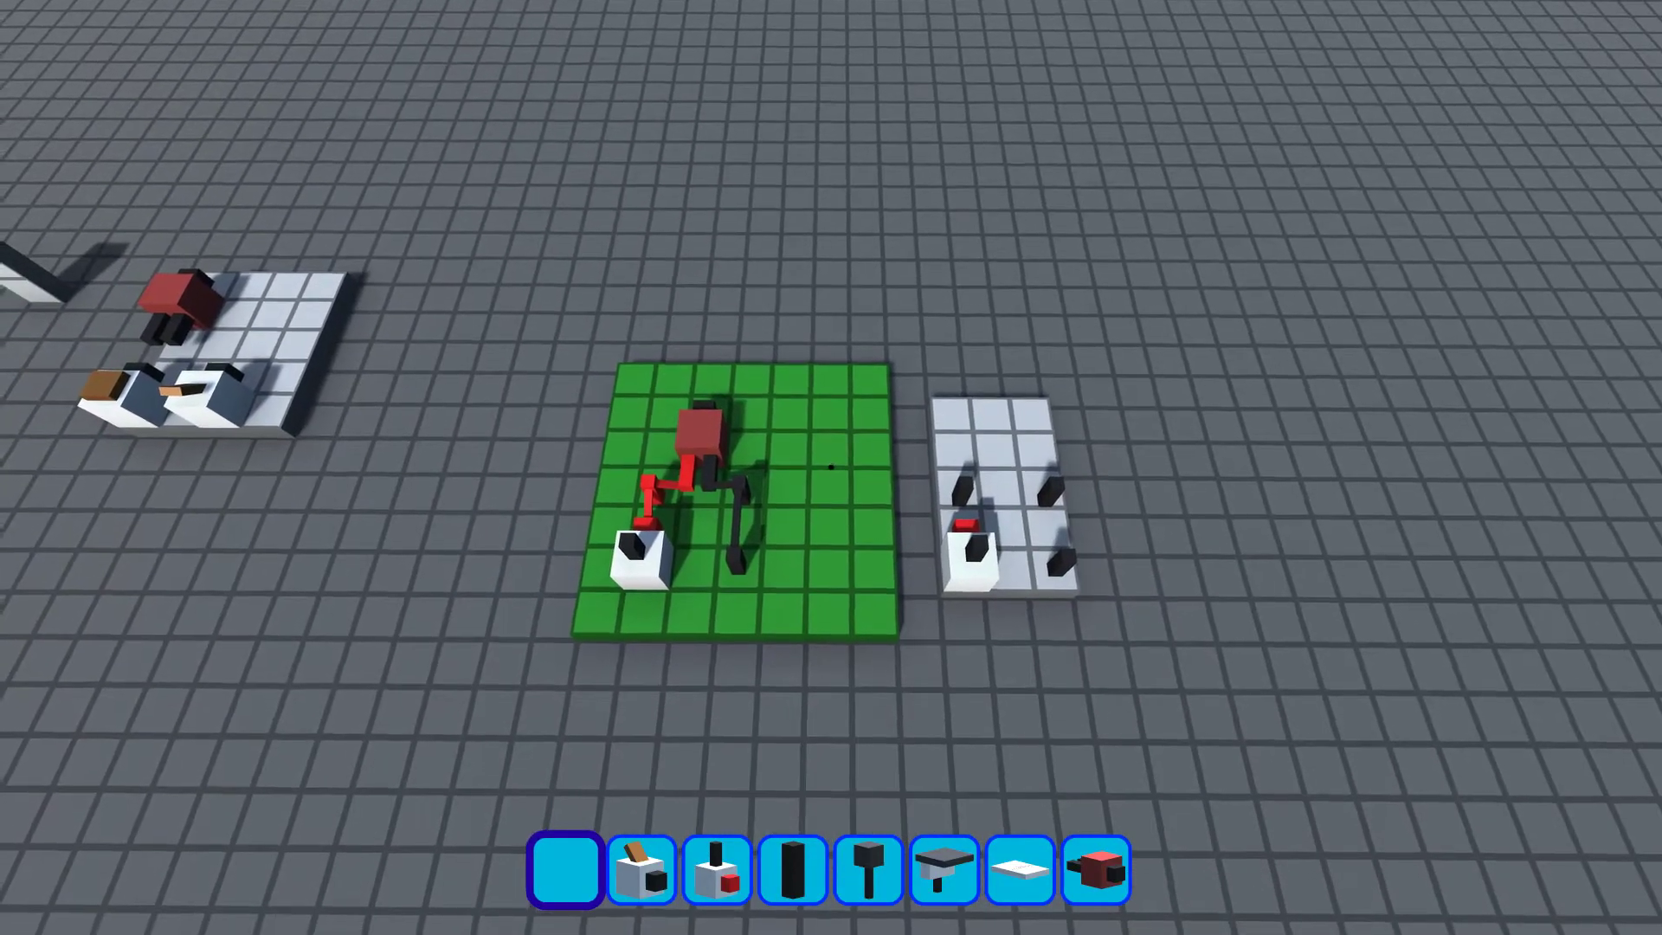